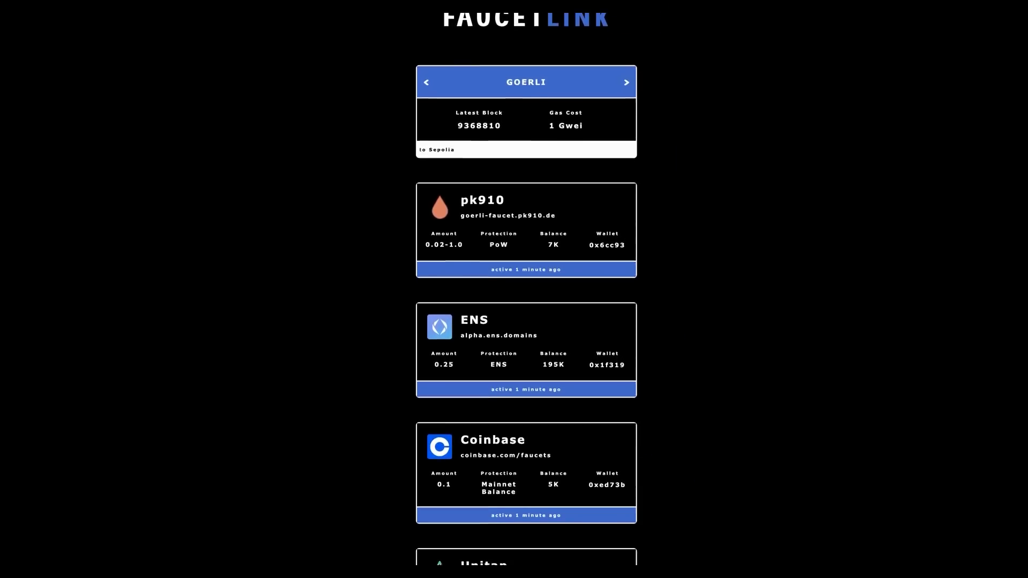
Scroll past the Coinbase card to the Unitap, QuickNode and All That Node Goerli faucets
scroll(526, 289, down, 3)
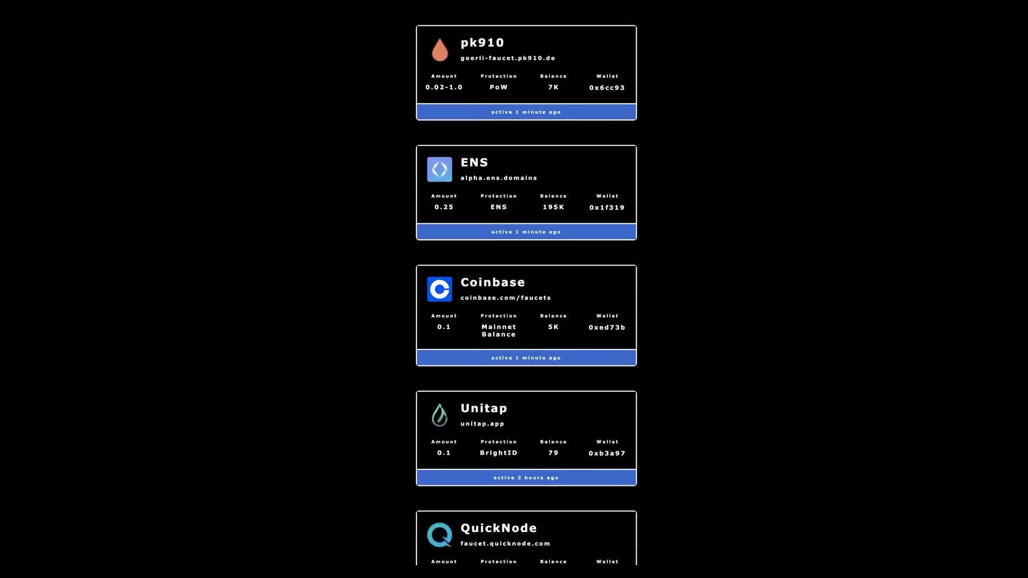
scroll(526, 289, down, 4)
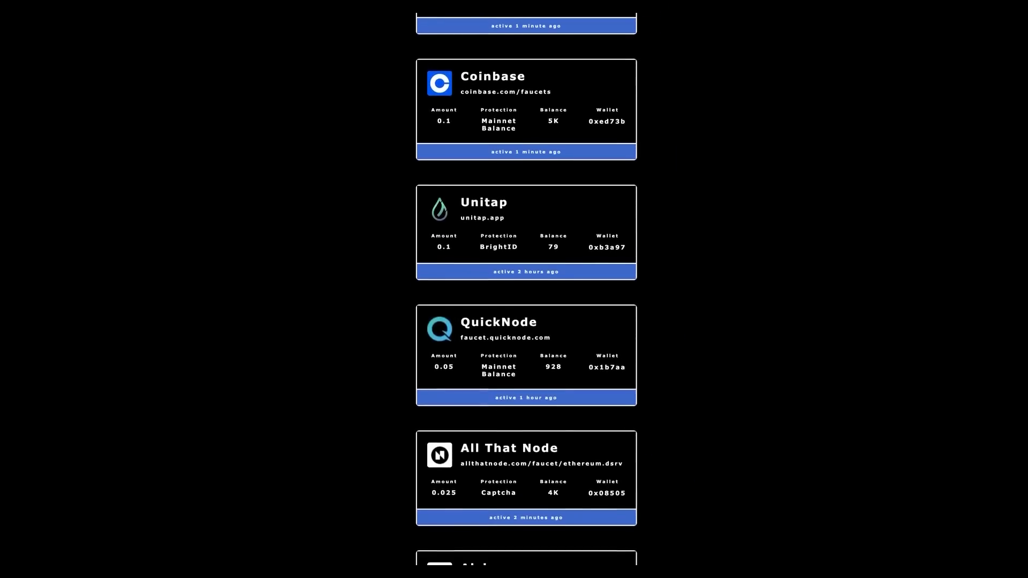
scroll(526, 289, down, 2)
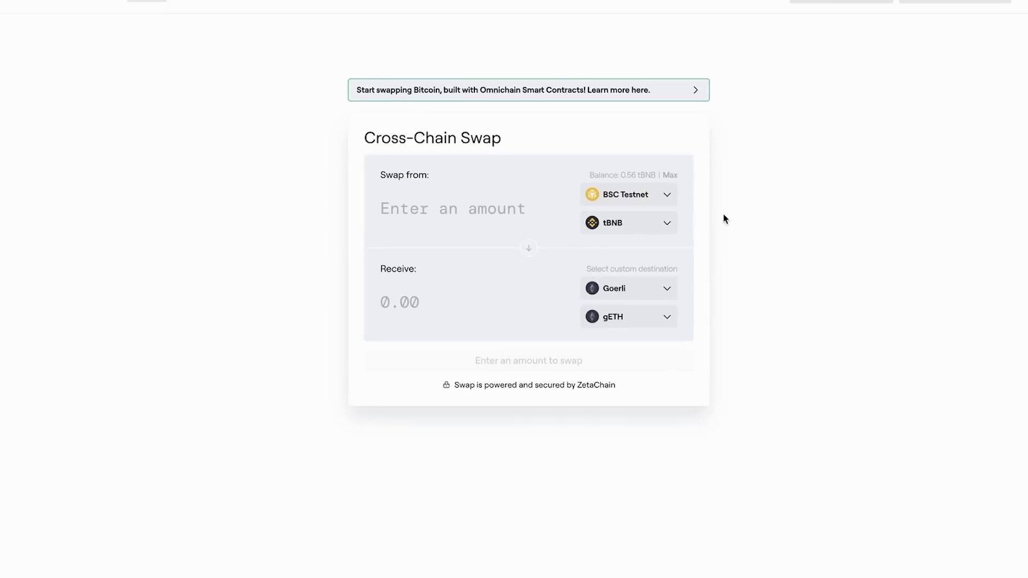
click(614, 208)
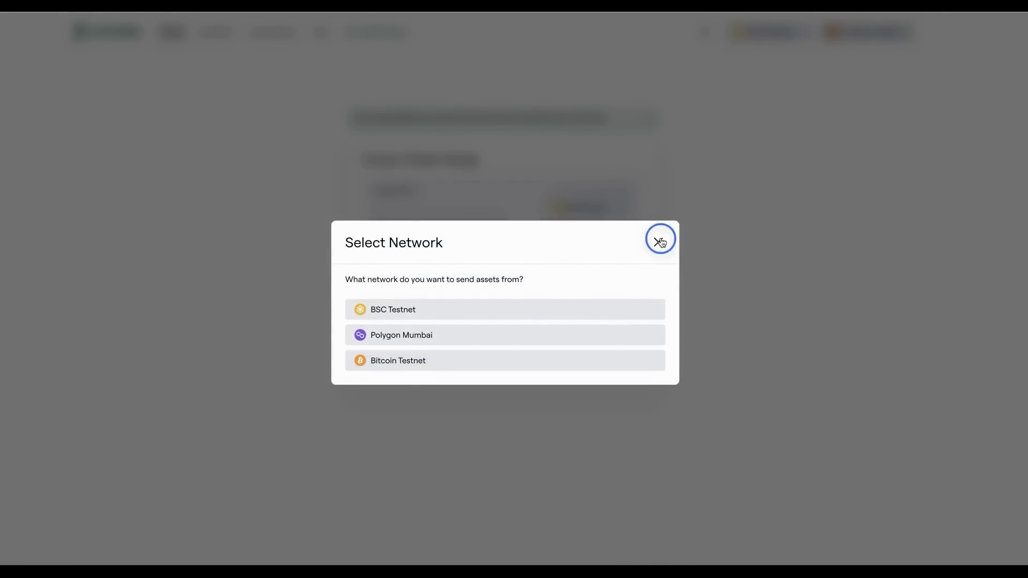
click(659, 242)
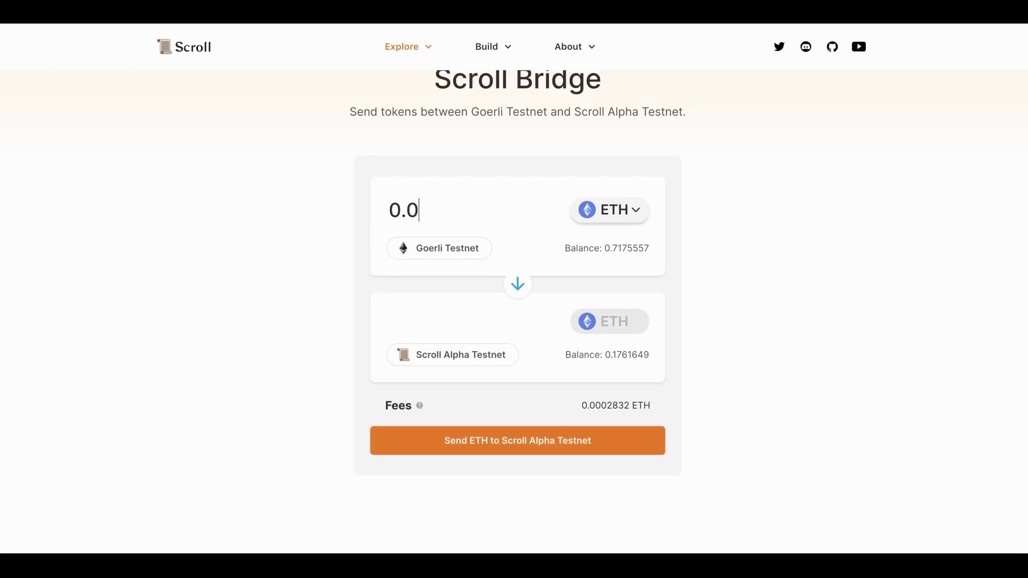
Send the 0.05 ETH deposit from Goerli to Scroll Alpha Testnet and confirm it in MetaMask
click(522, 441)
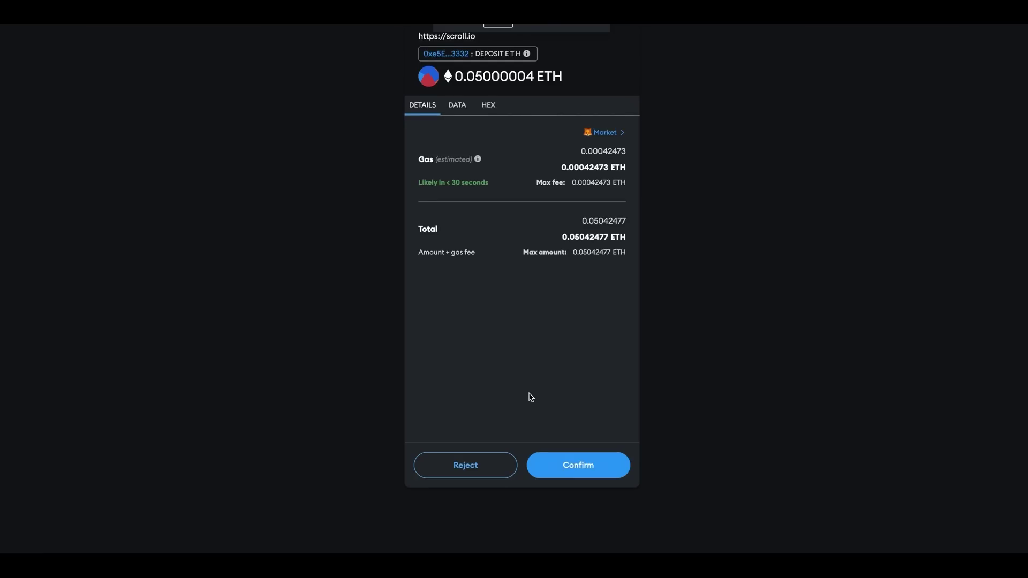
click(566, 467)
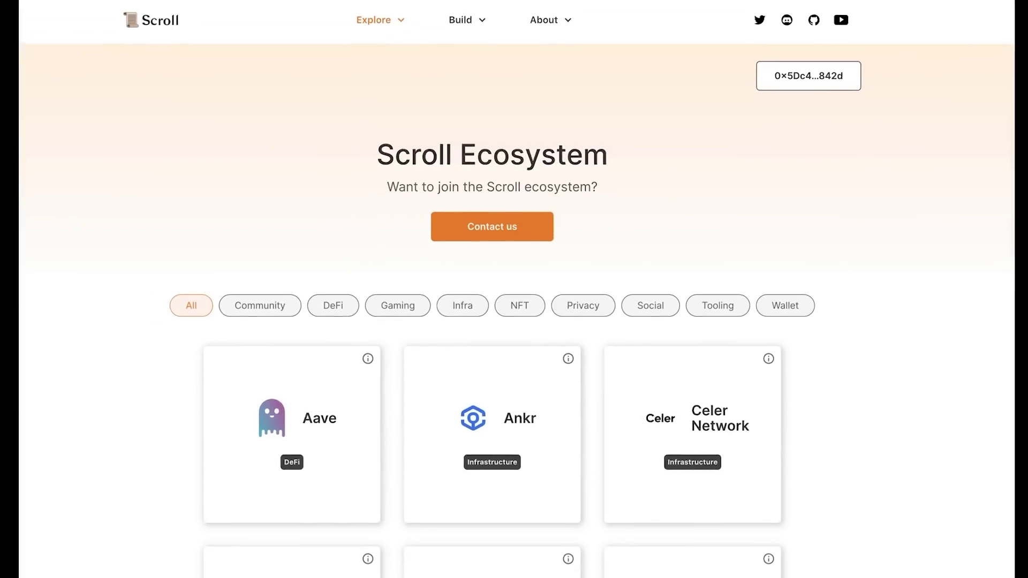
Browse the ecosystem grid past Aave, DODO and Sushi down to LI.FI, NEST Protocol and ReadON
scroll(513, 311, down, 1)
scroll(490, 310, down, 5)
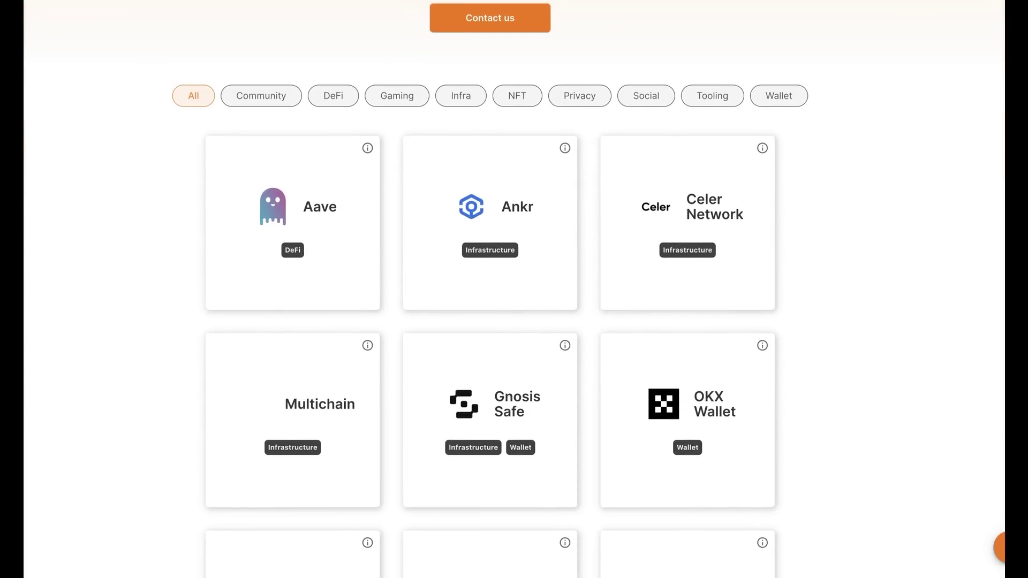
scroll(490, 289, down, 6)
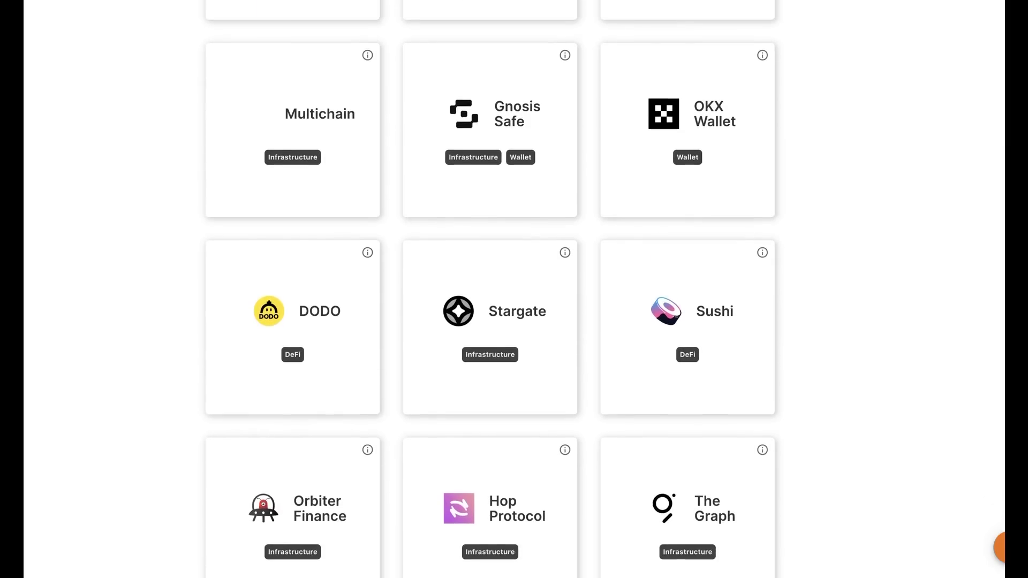
scroll(490, 289, down, 6)
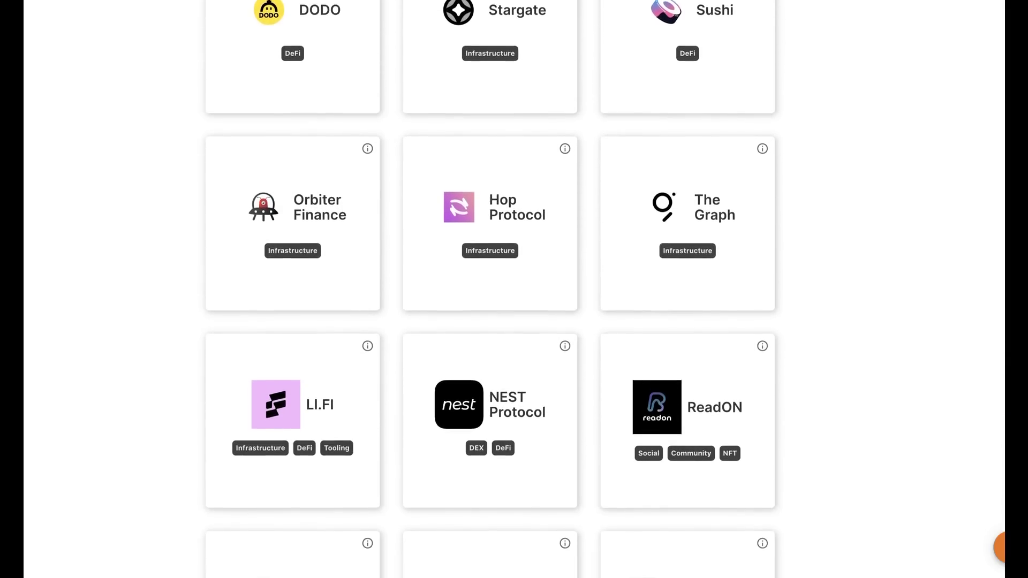
scroll(489, 289, down, 6)
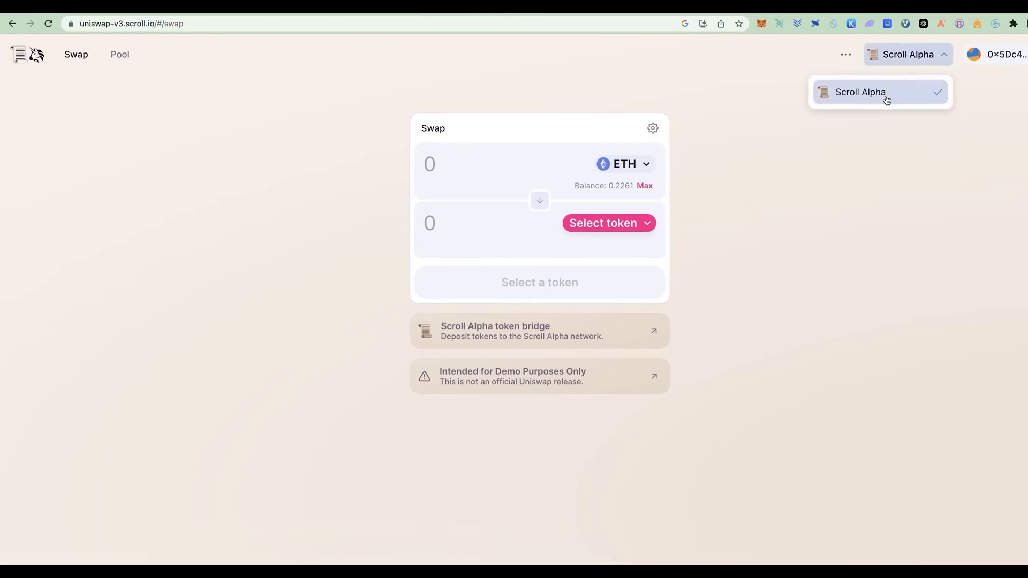
Keep Scroll Alpha, check the receive-token list without choosing one, then switch to Pools
click(772, 167)
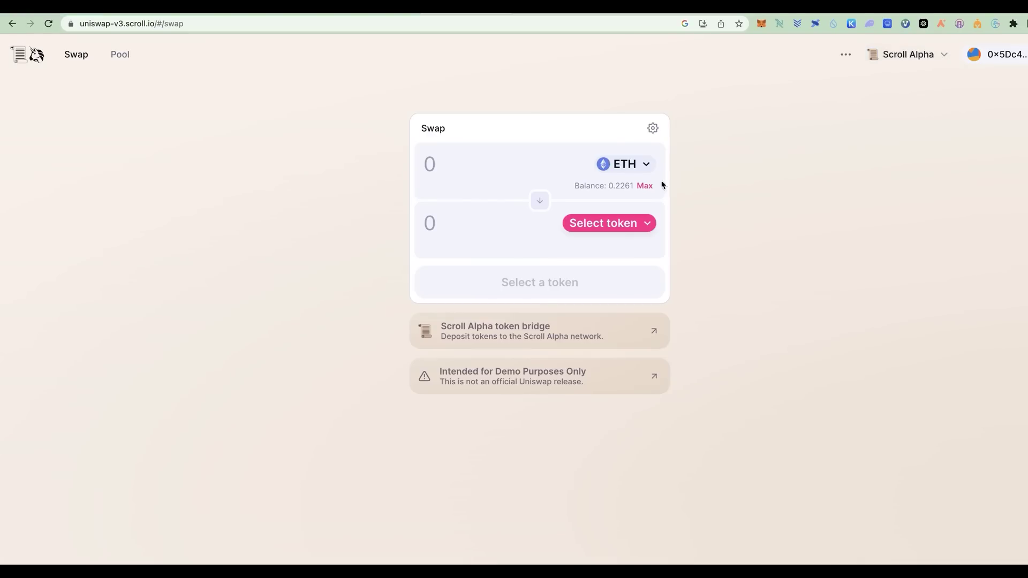
click(623, 224)
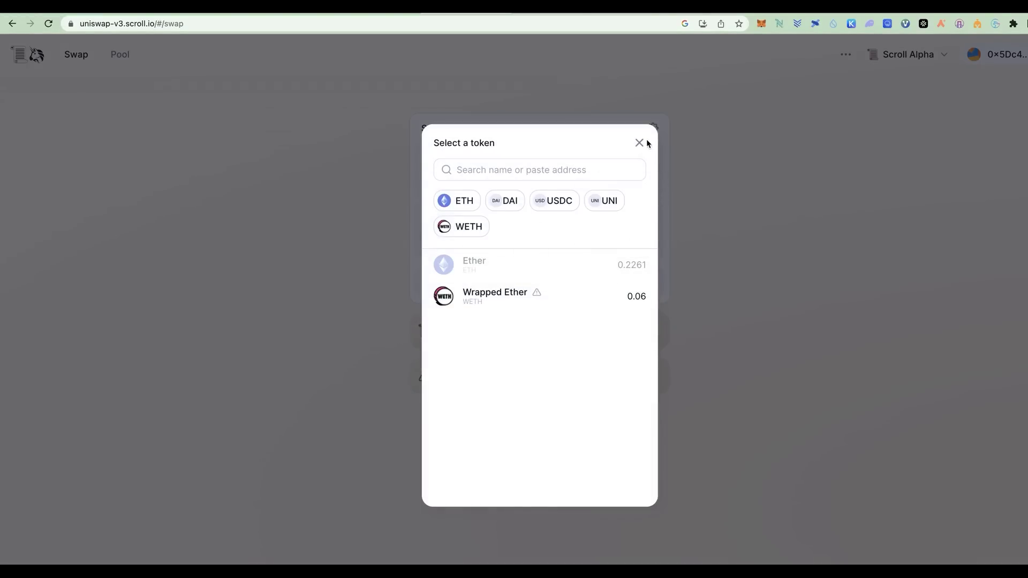
click(641, 143)
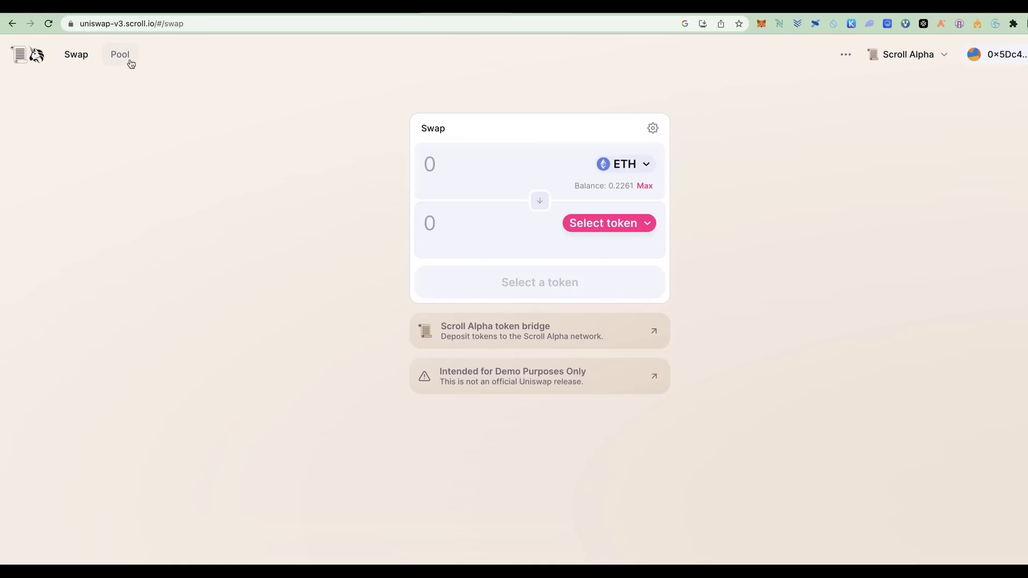
click(121, 55)
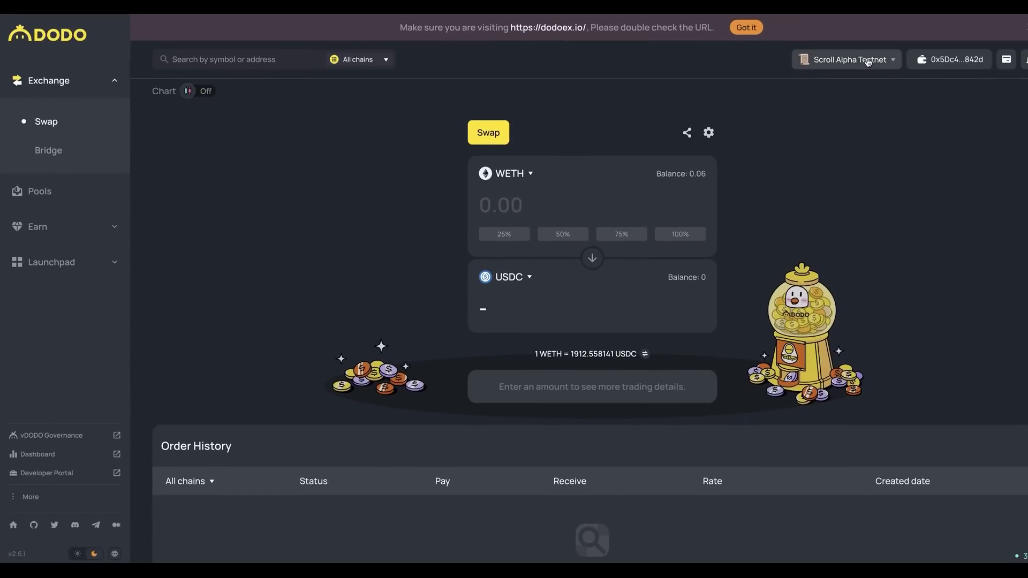
Reselect Scroll Alpha Testnet as the network on DODO's WETH to USDC swap page
click(865, 60)
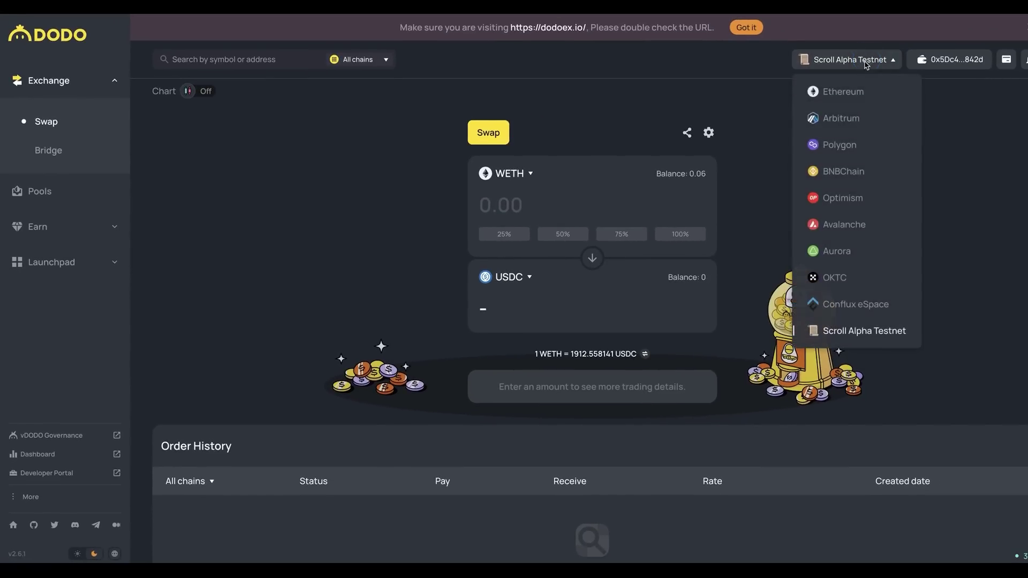
click(856, 337)
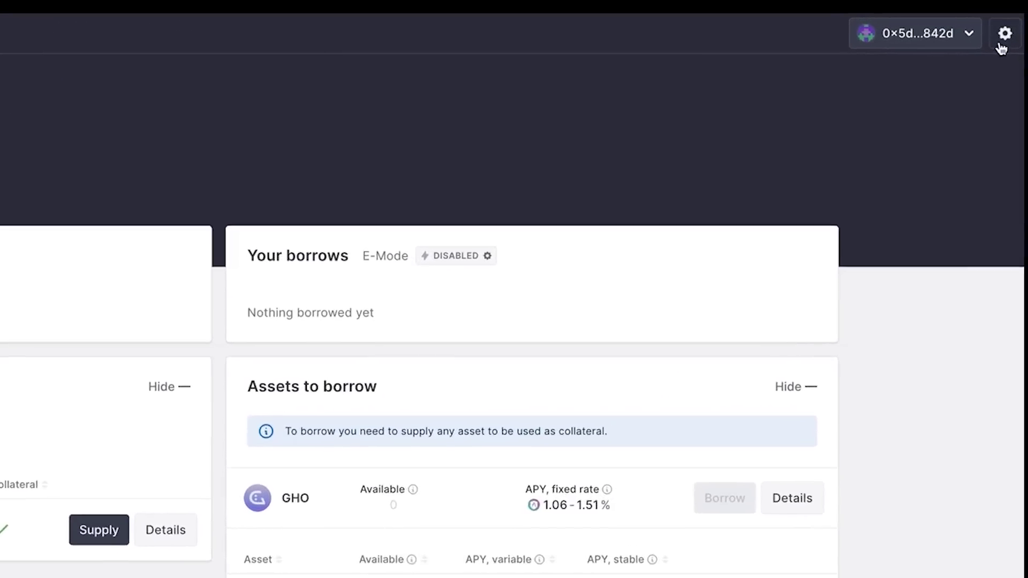
Enable Aave testnet mode, switch to the Scroll Alpha market, and start a DAI borrow
click(1015, 30)
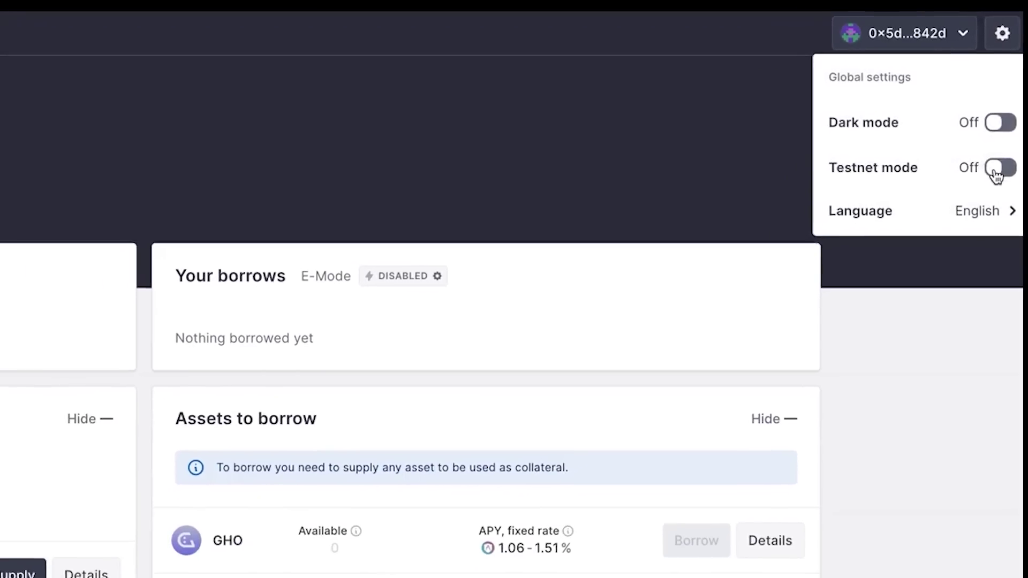
click(993, 193)
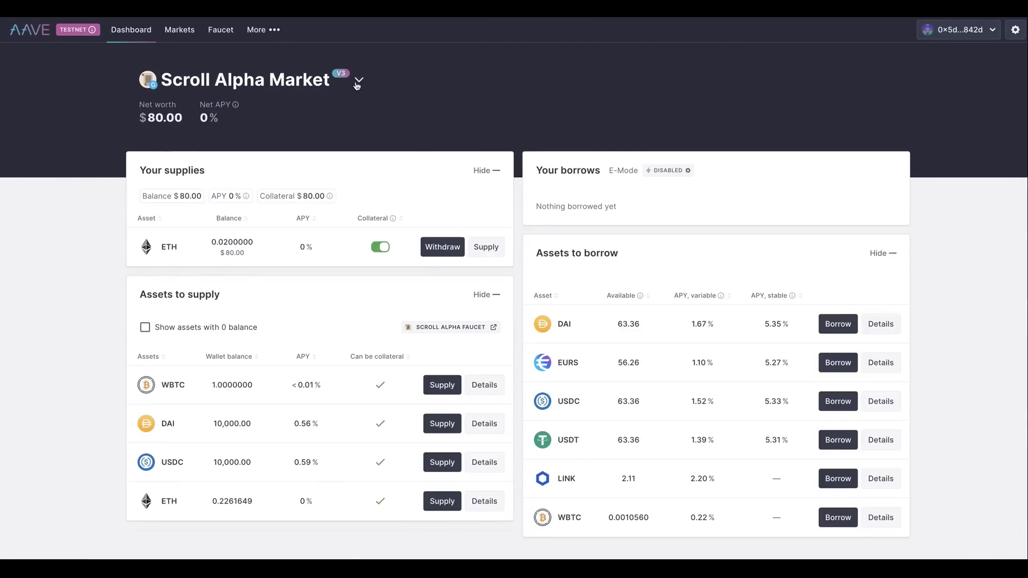
click(357, 83)
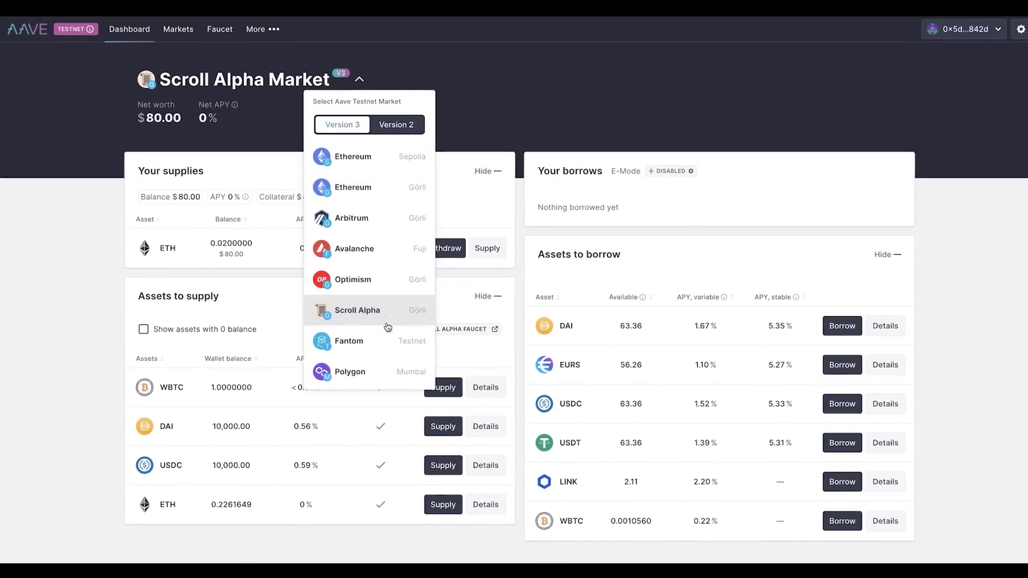
click(387, 327)
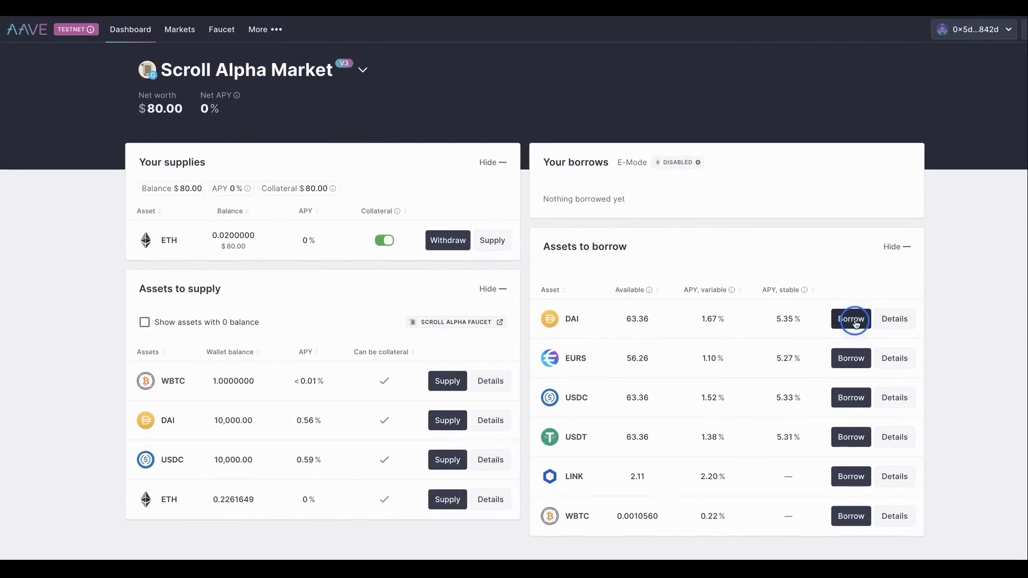
click(855, 324)
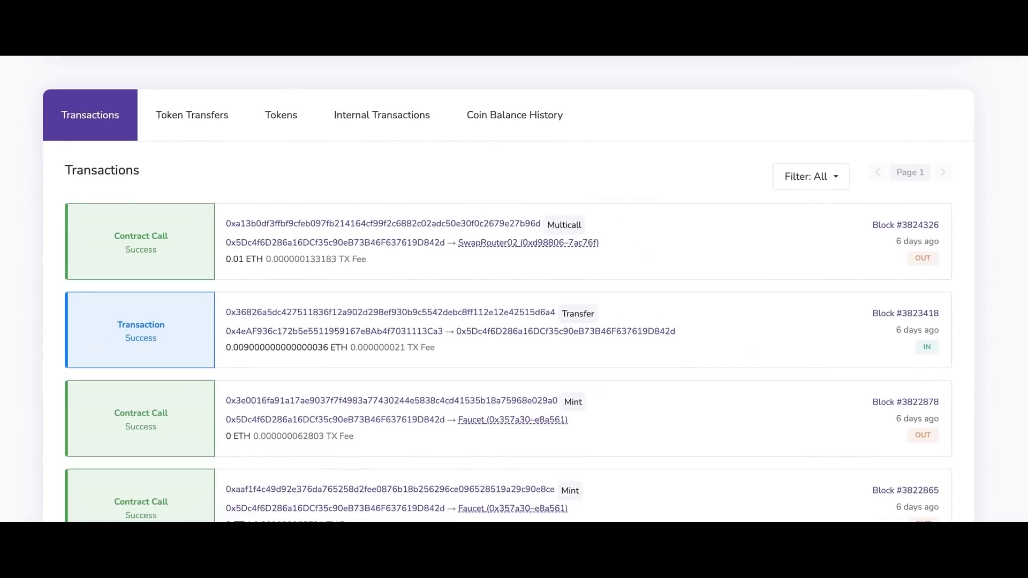
scroll(507, 289, down, 6)
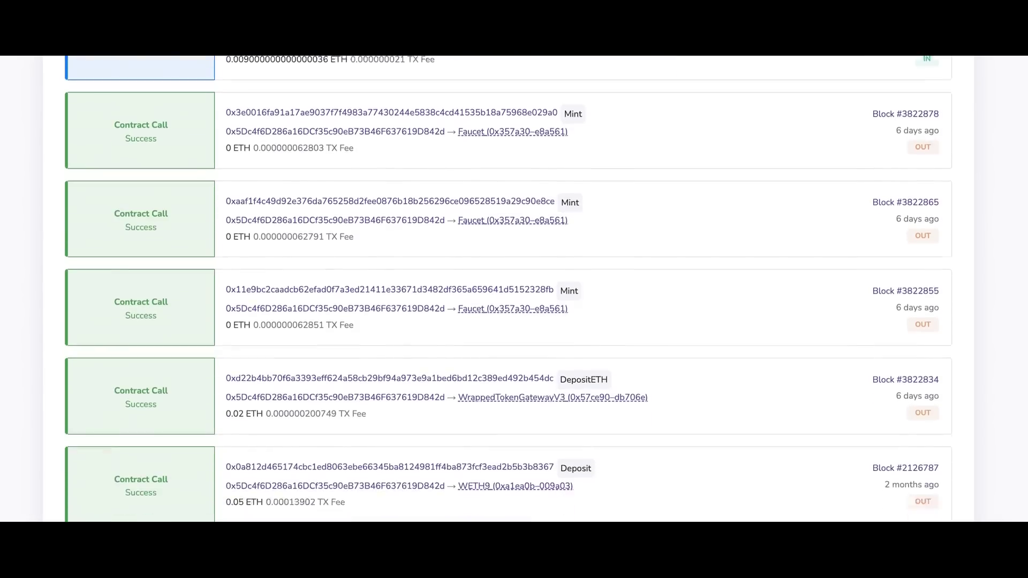
scroll(507, 289, down, 2)
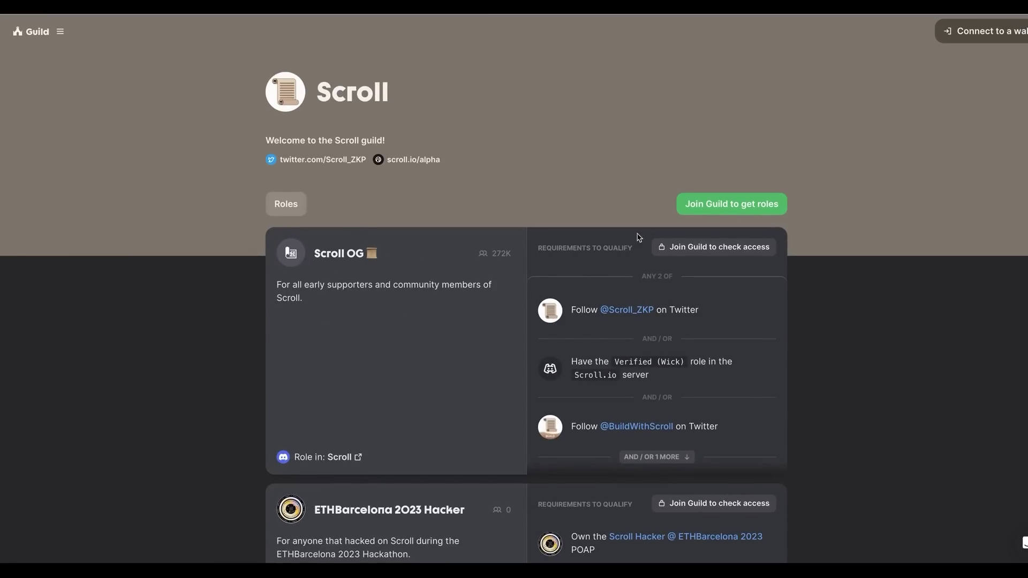
Connect MetaMask to Guild.xyz and join the Scroll guild to unlock the Scroll OG role
click(979, 36)
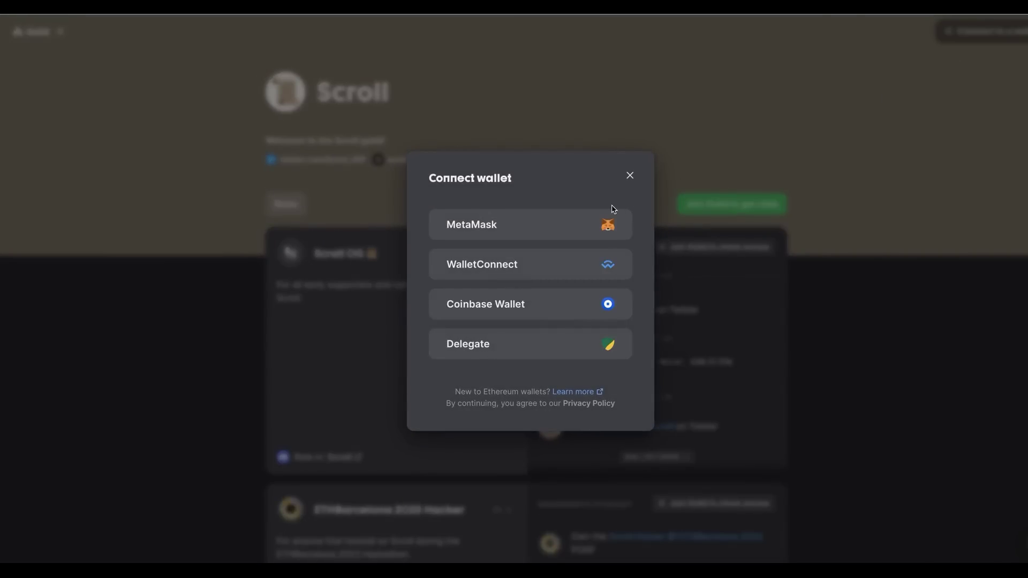
click(613, 214)
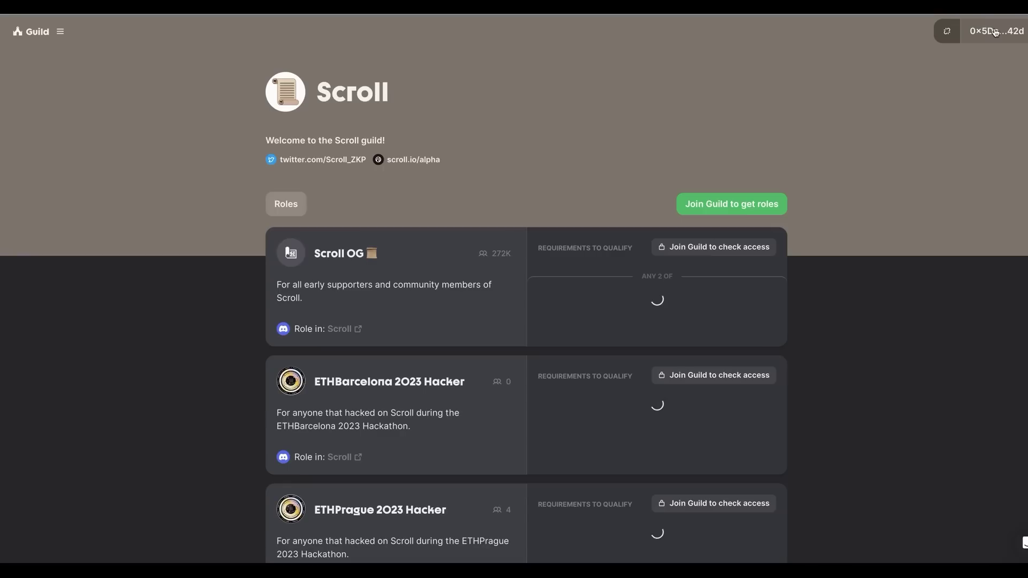
click(741, 202)
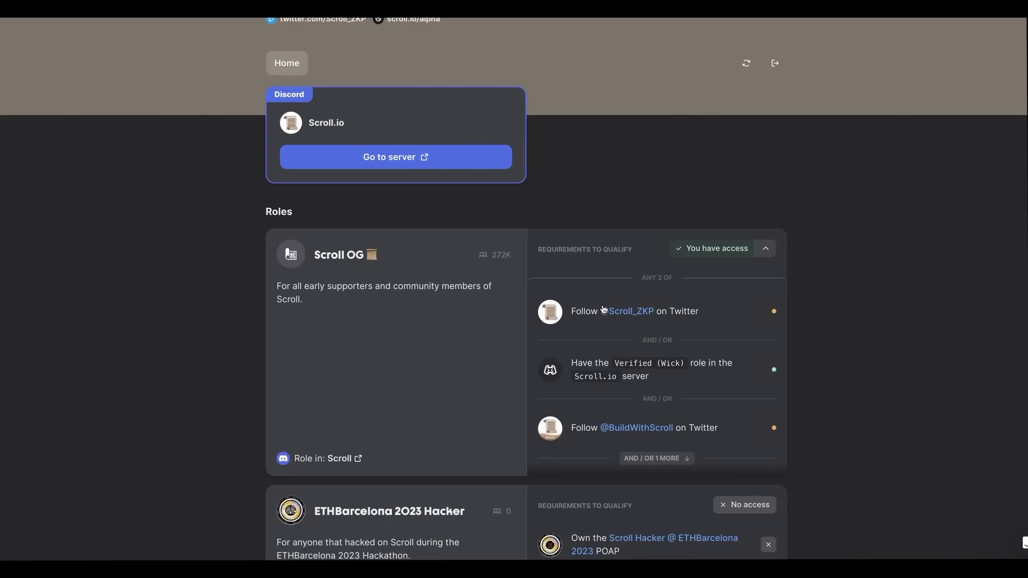
scroll(603, 309, down, 2)
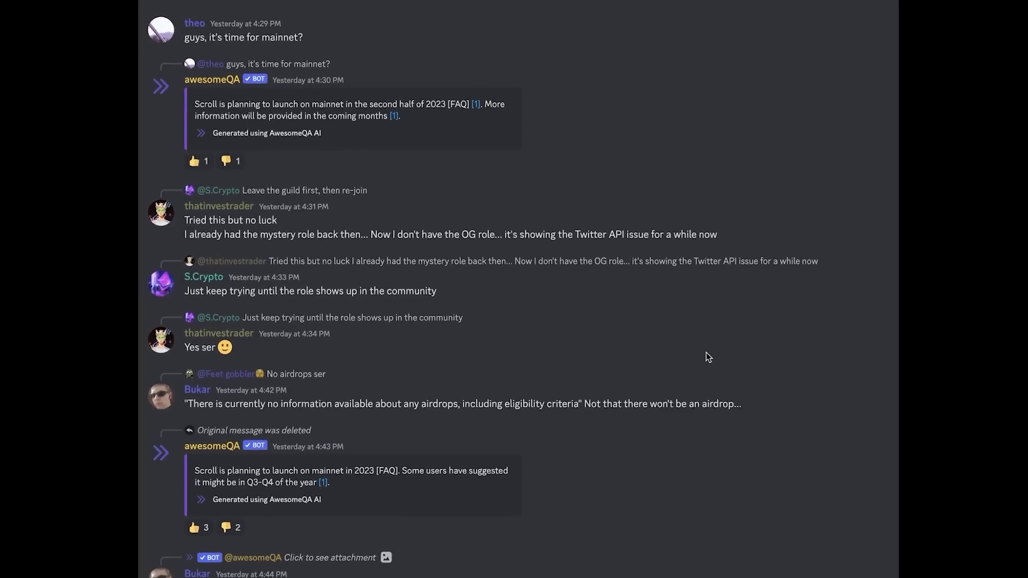
scroll(696, 351, down, 1)
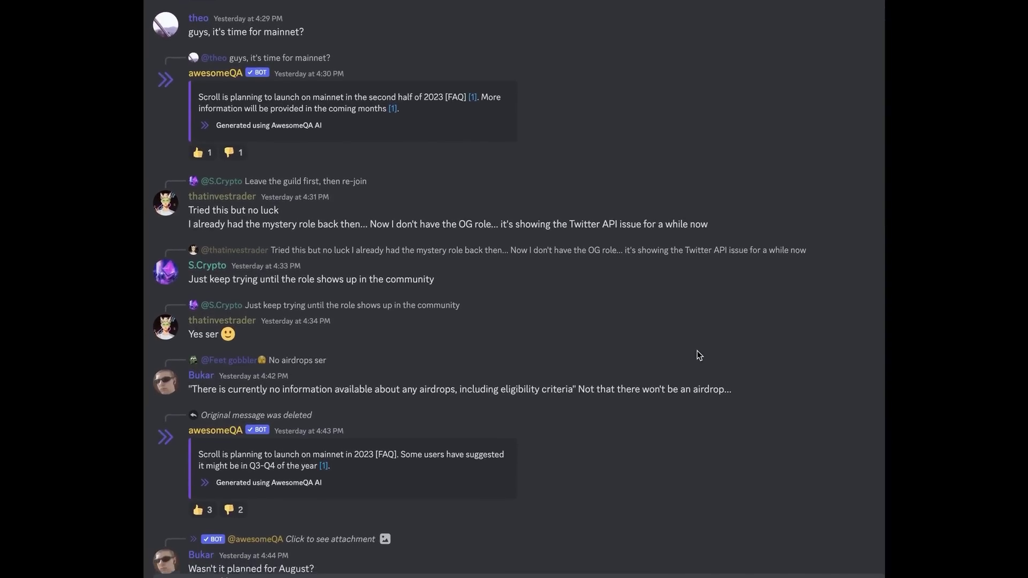
scroll(697, 356, down, 2)
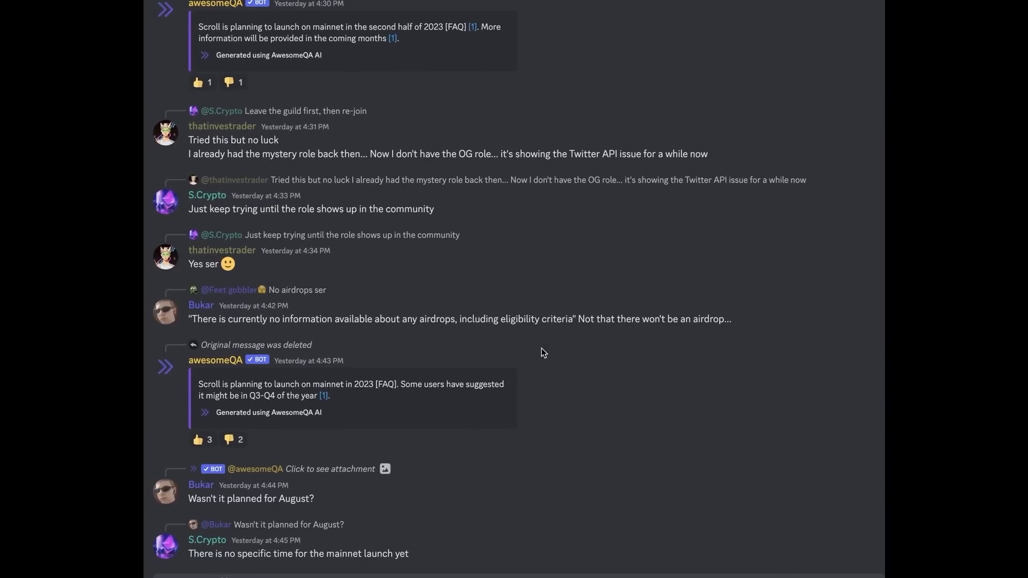
drag(577, 321, 587, 320)
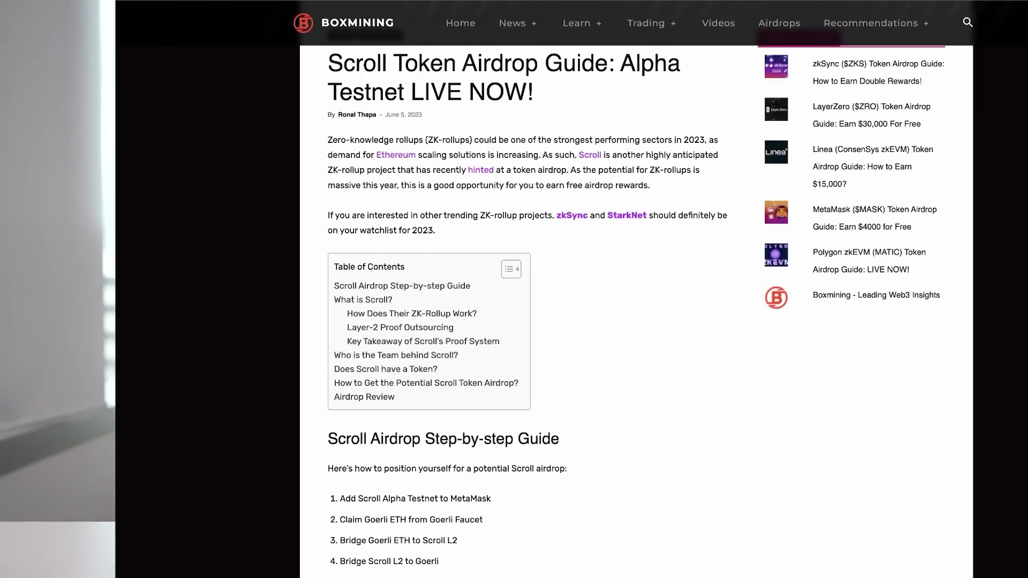
scroll(976, 259, down, 3)
scroll(976, 259, down, 6)
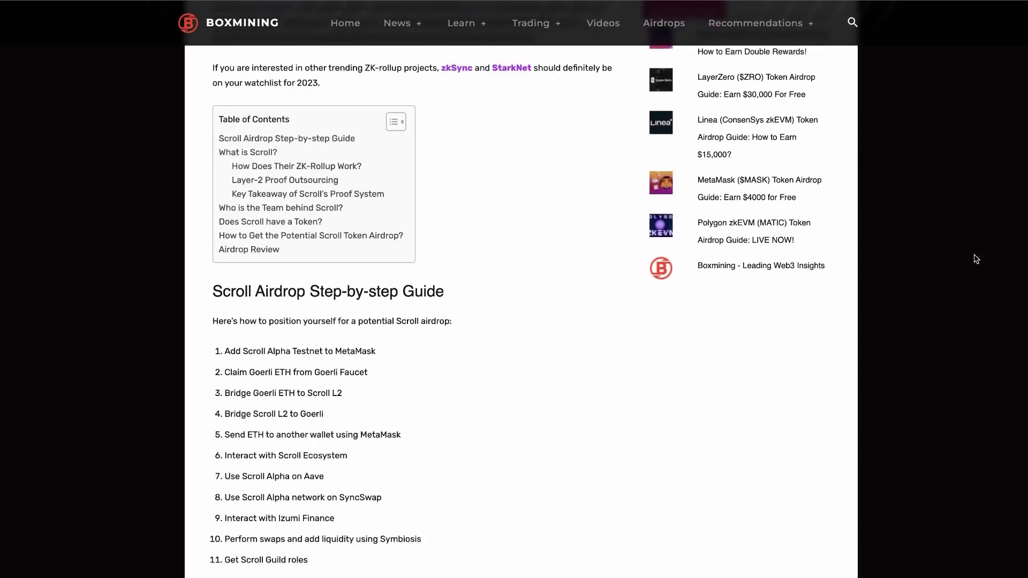
scroll(976, 259, down, 10)
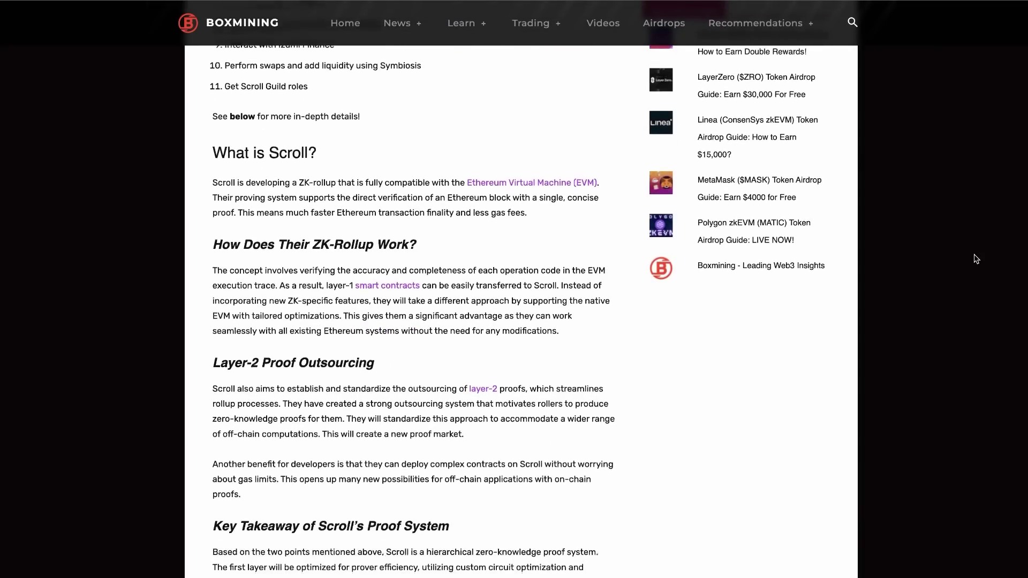
scroll(976, 259, down, 8)
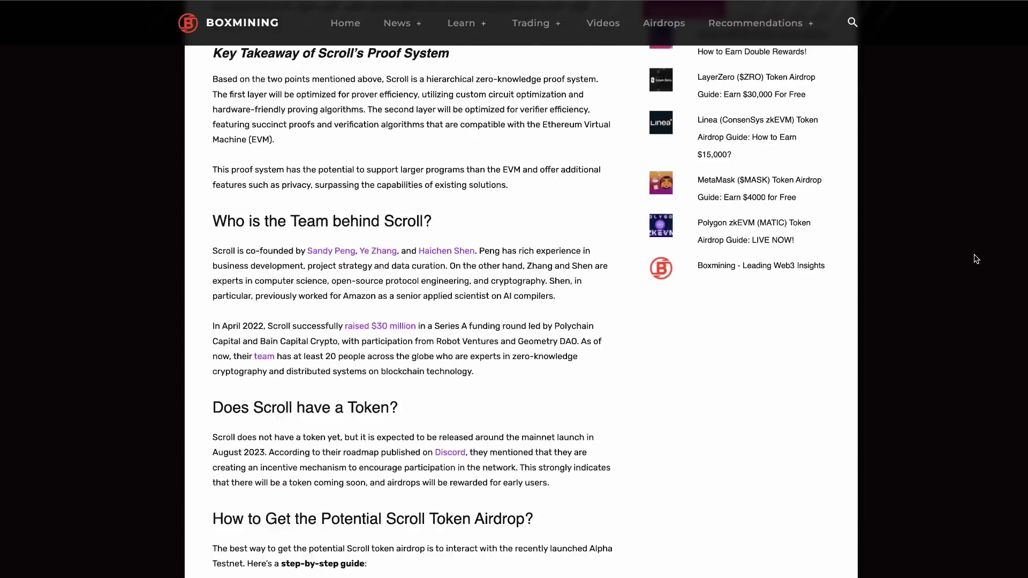